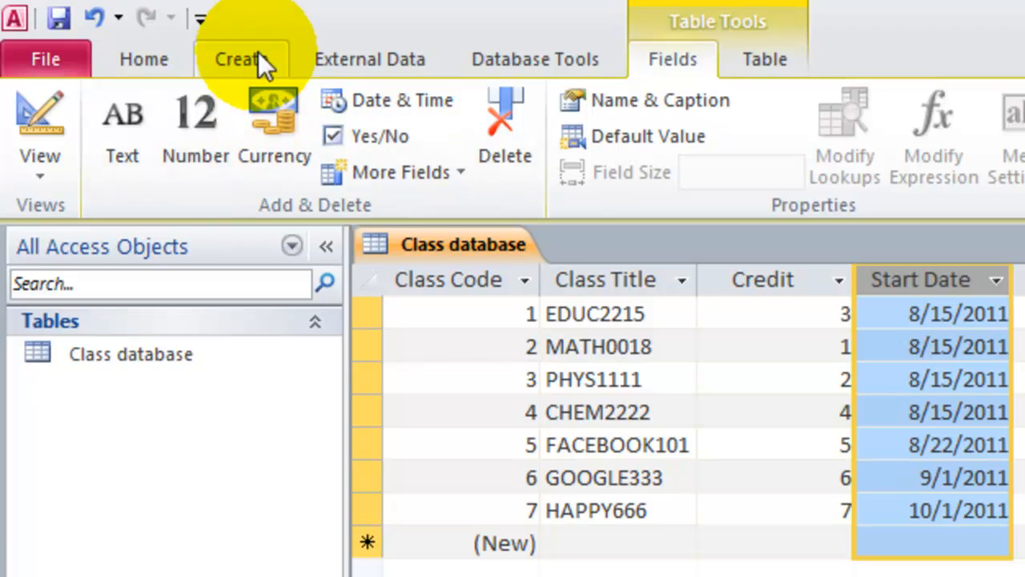
Start a simple query with the Query Wizard, adding the Class Title, Credit and Online fields from the Class database table.
{"action": "left_click", "coordinate": [258, 52]}
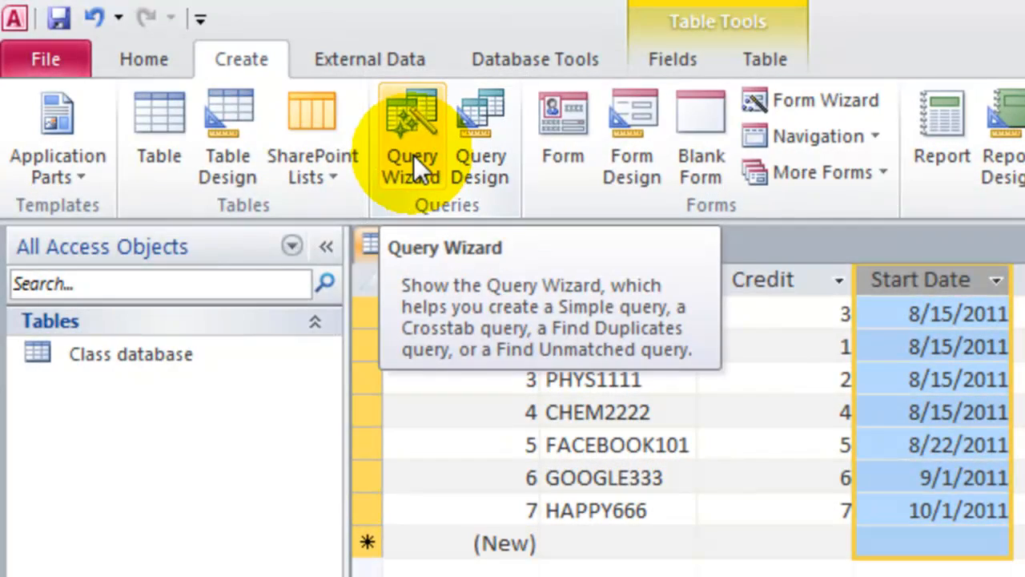
{"action": "left_click", "coordinate": [414, 155]}
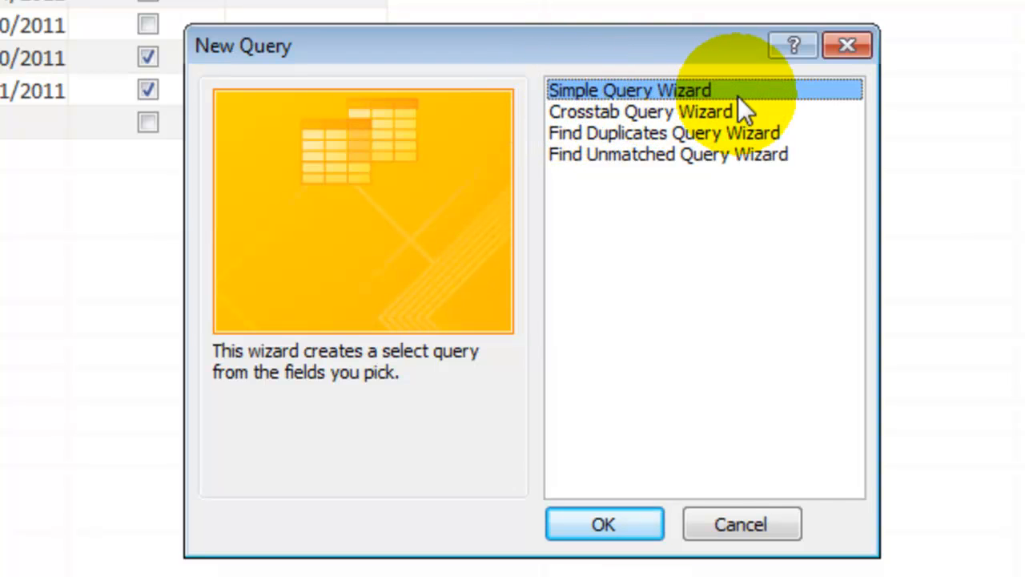
{"action": "left_click", "coordinate": [636, 523]}
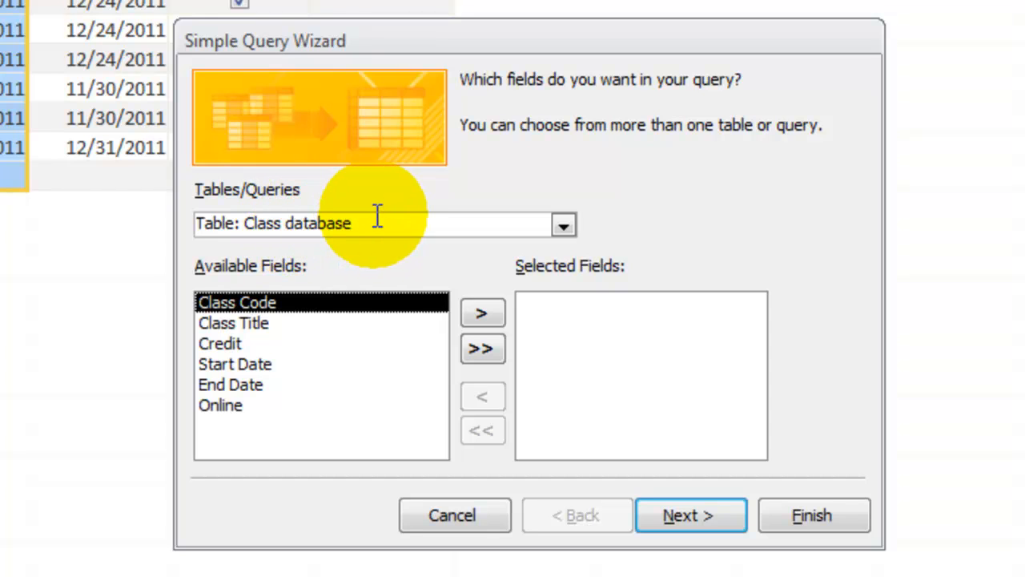
{"action": "left_click", "coordinate": [563, 227]}
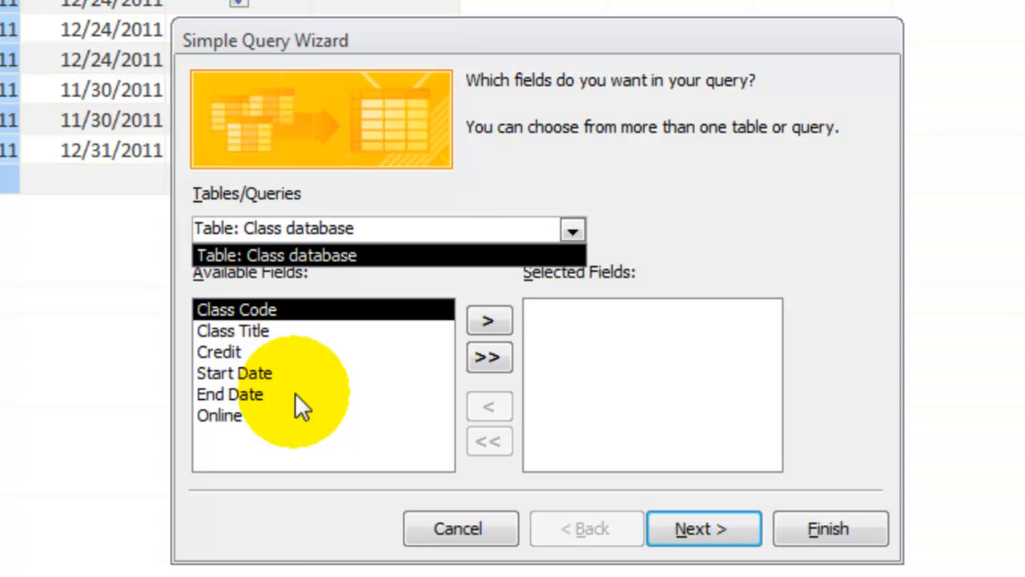
{"action": "left_click", "coordinate": [246, 331]}
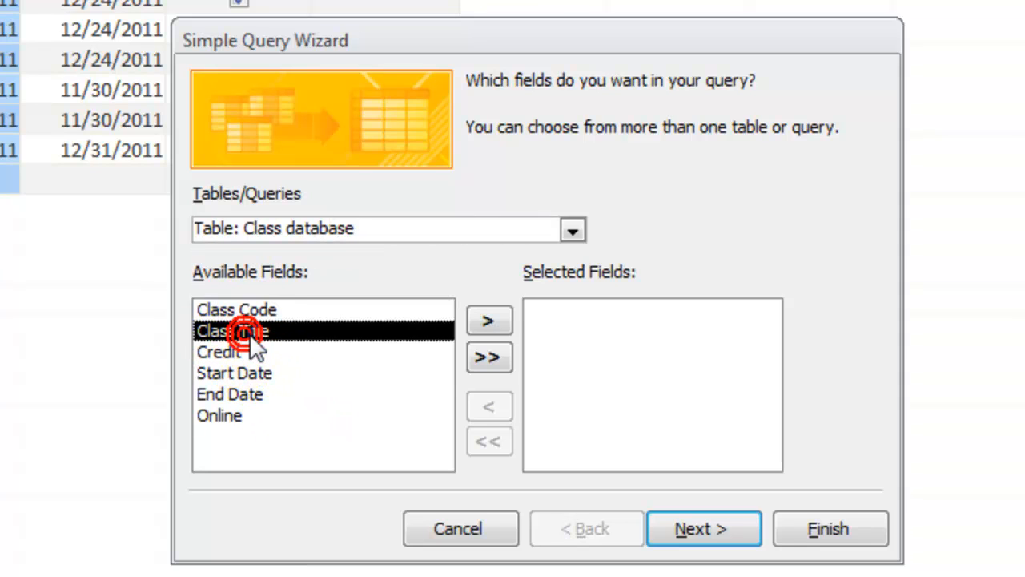
{"action": "left_click", "coordinate": [498, 323]}
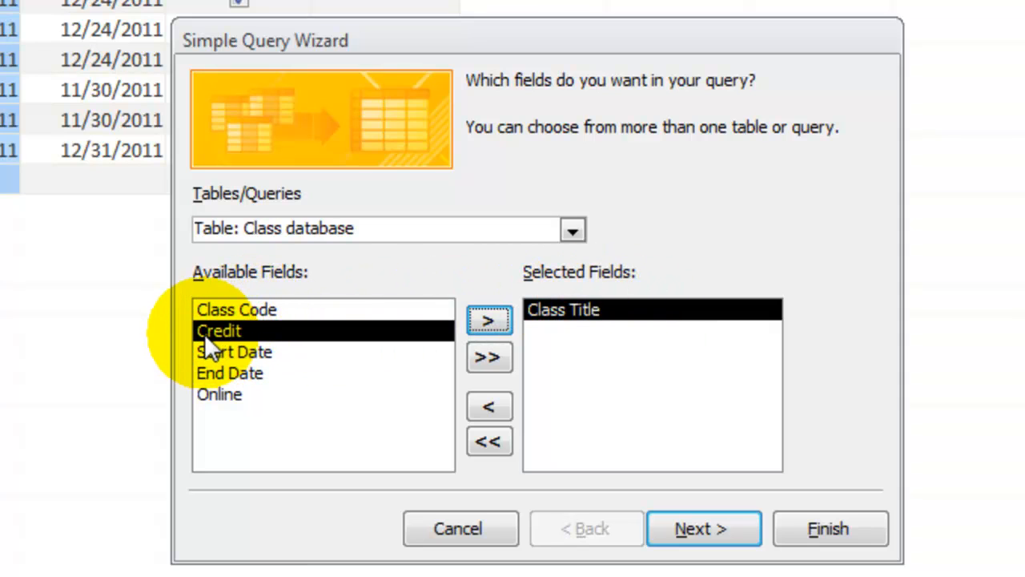
{"action": "left_click", "coordinate": [490, 321]}
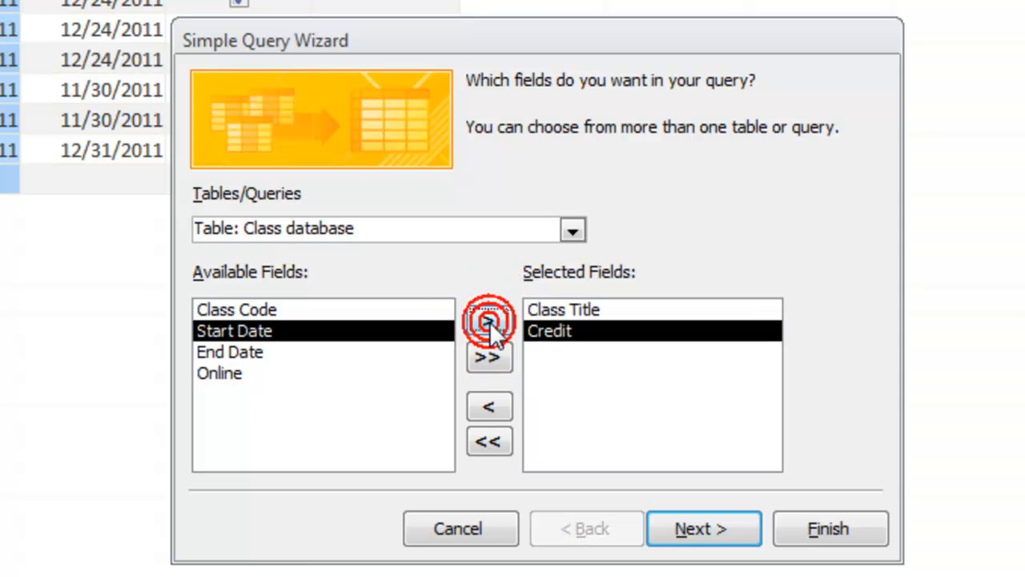
{"action": "left_click", "coordinate": [221, 373]}
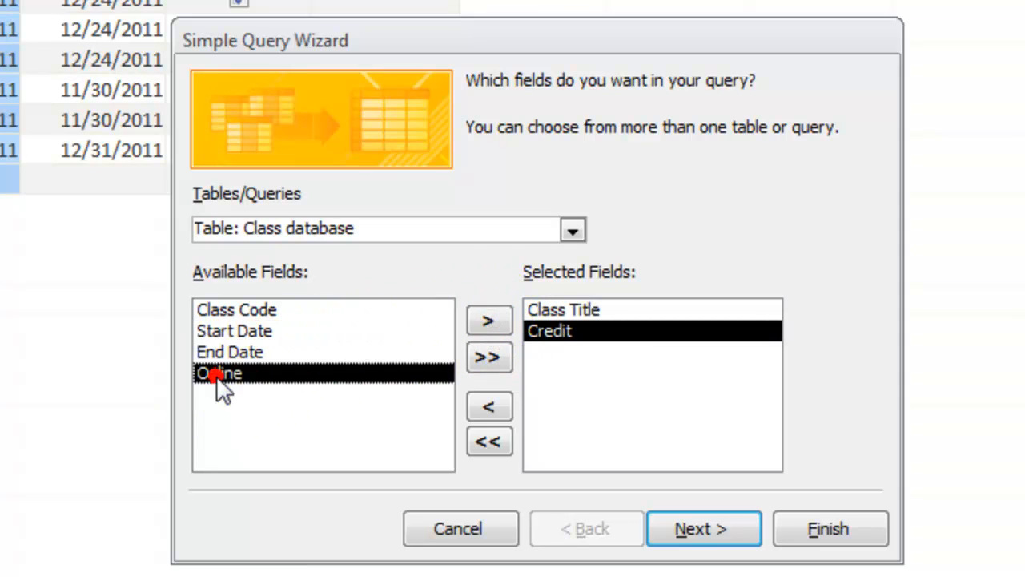
{"action": "left_click", "coordinate": [486, 325]}
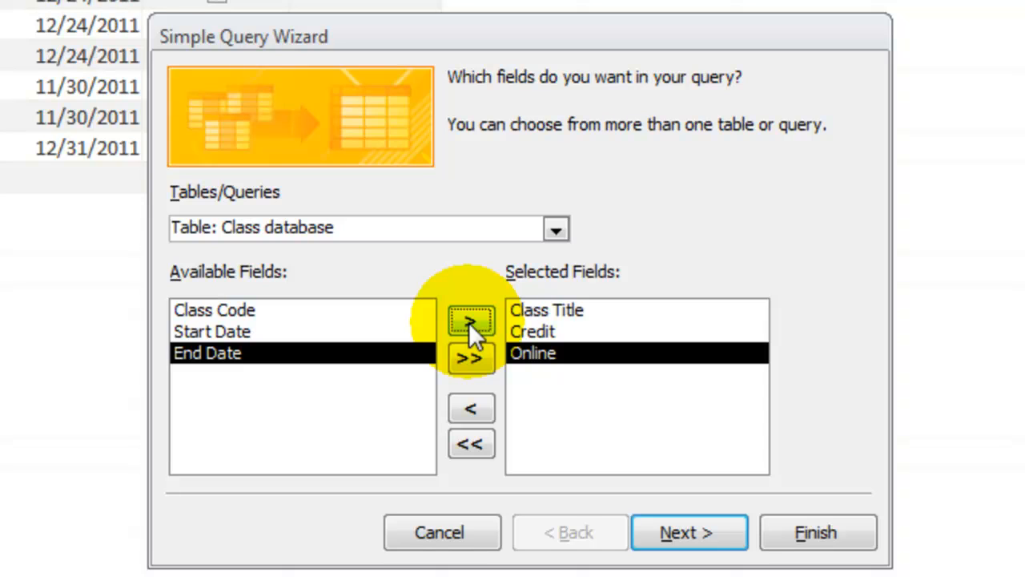
Keep it a detail query, title it Class Credit, and finish the wizard with the query opened to view its information.
{"action": "left_click", "coordinate": [717, 537]}
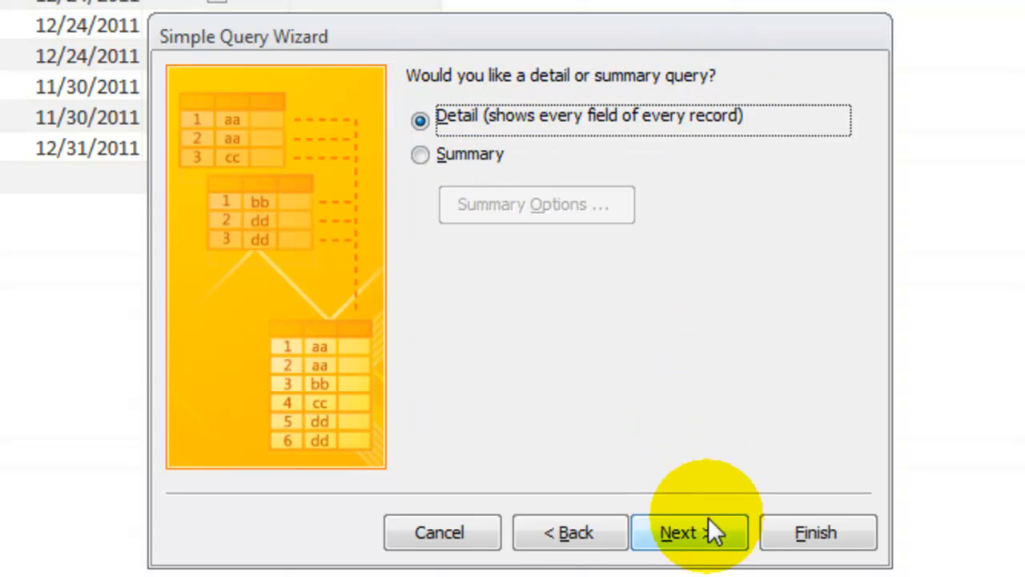
{"action": "left_click", "coordinate": [727, 531]}
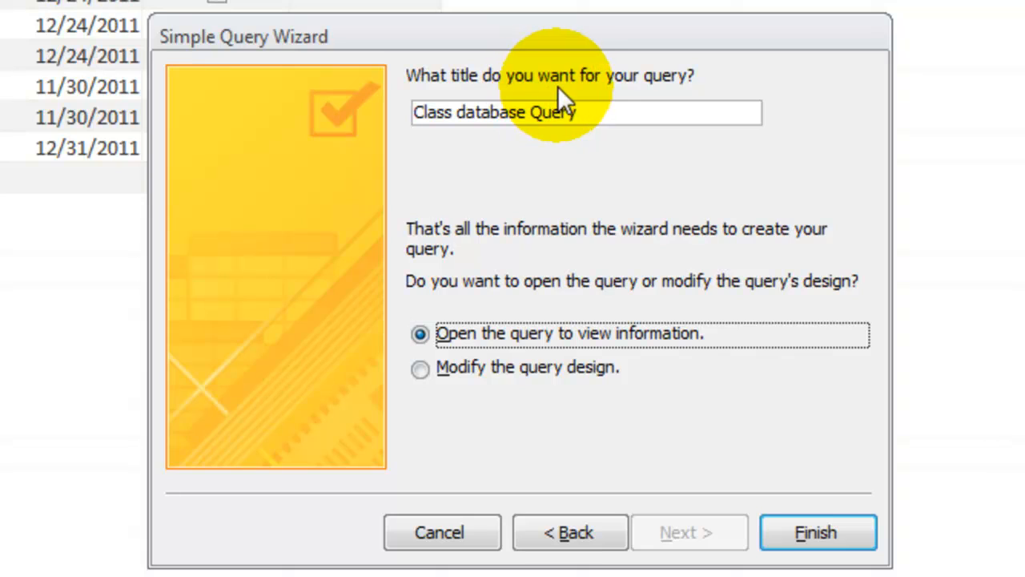
{"action": "left_click", "coordinate": [603, 117]}
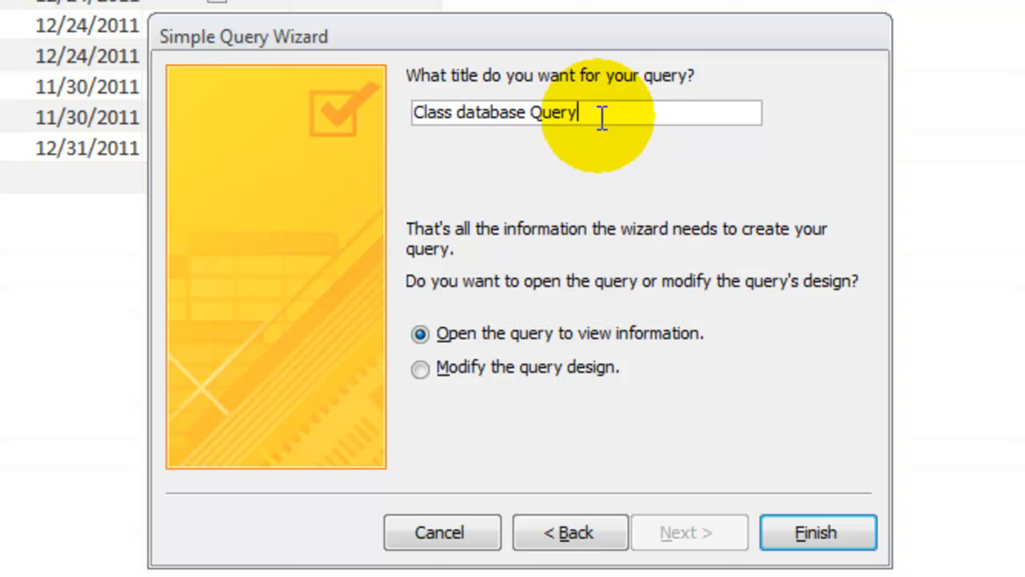
{"action": "key", "text": "BackSpace"}
{"action": "key", "text": "BackSpace"}
{"action": "key", "text": "BackSpace"}
{"action": "key", "text": "BackSpace"}
{"action": "key", "text": "BackSpace"}
{"action": "key", "text": "BackSpace"}
{"action": "key", "text": "BackSpace"}
{"action": "key", "text": "BackSpace"}
{"action": "key", "text": "BackSpace"}
{"action": "key", "text": "BackSpace"}
{"action": "key", "text": "BackSpace"}
{"action": "key", "text": "BackSpace"}
{"action": "key", "text": "BackSpace"}
{"action": "key", "text": "BackSpace"}
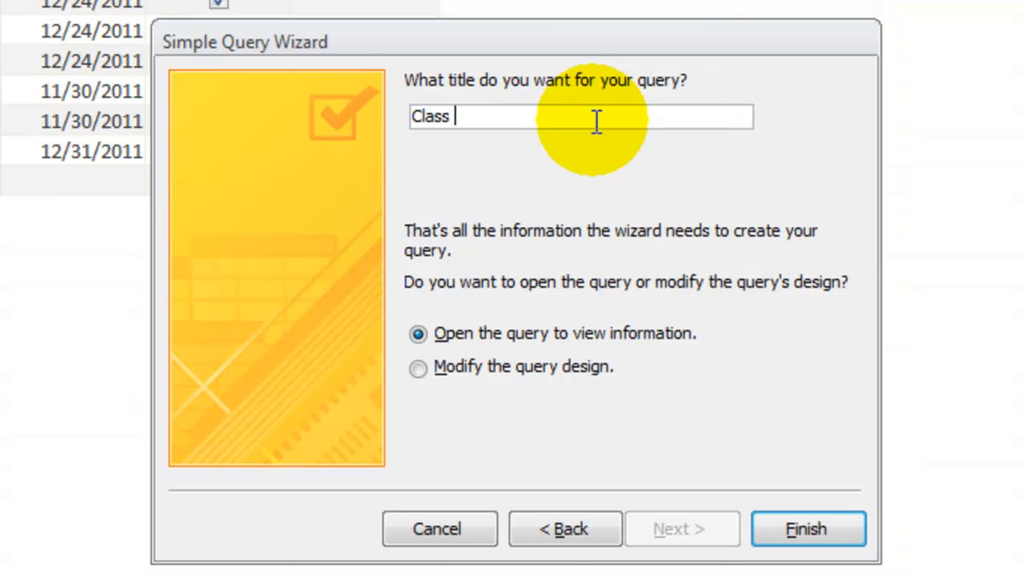
{"action": "type", "text": "Credit"}
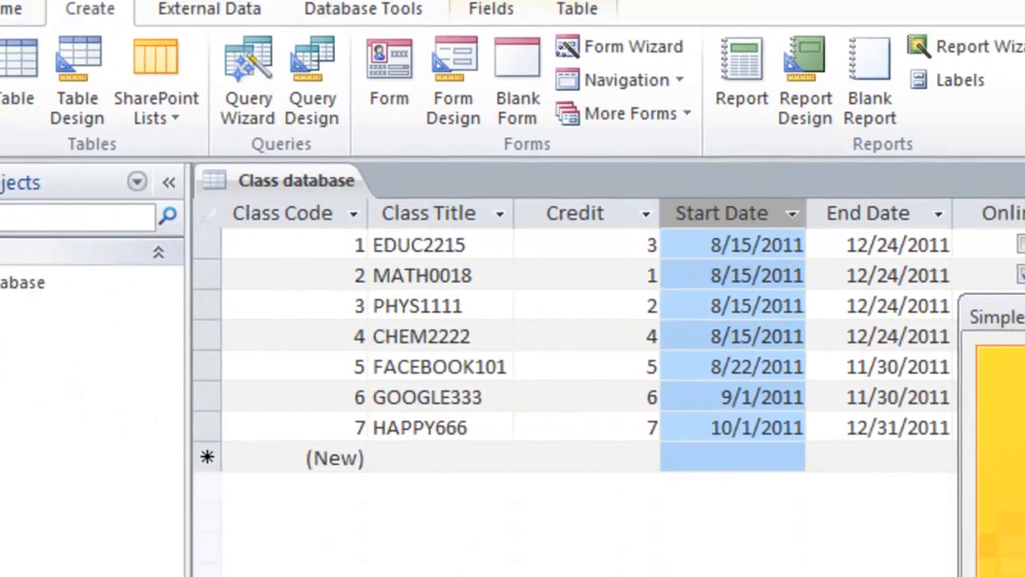
{"action": "left_click", "coordinate": [850, 533]}
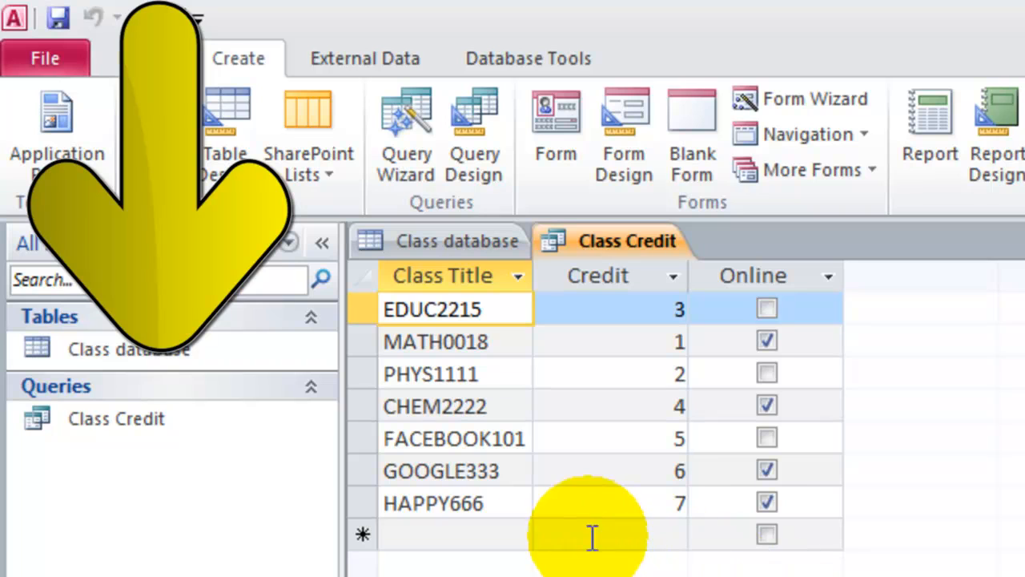
Open the Class Credit query in Design View, set the Credit field's criteria to >2, and run the query.
{"action": "left_click", "coordinate": [151, 418]}
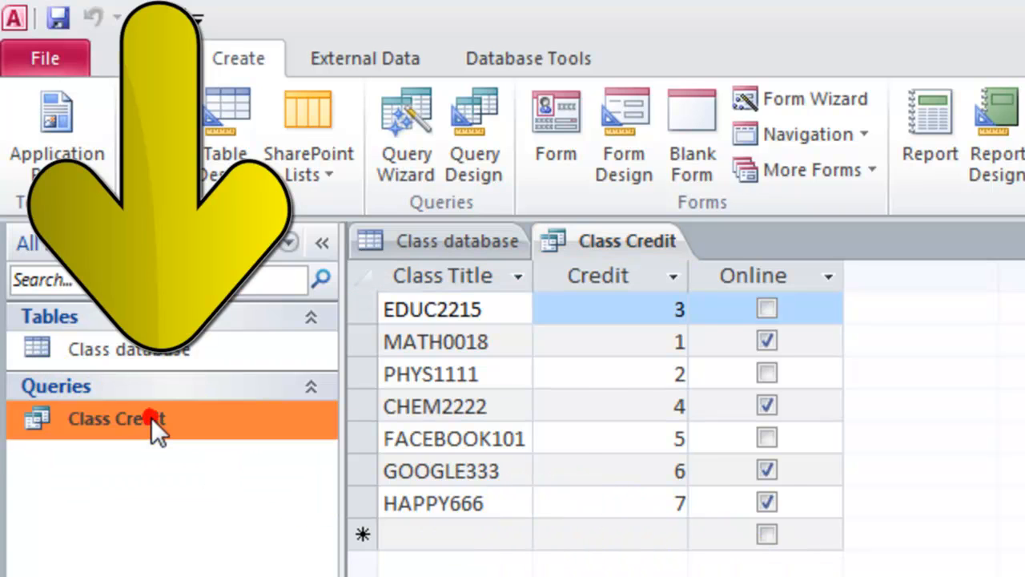
{"action": "right_click", "coordinate": [191, 421]}
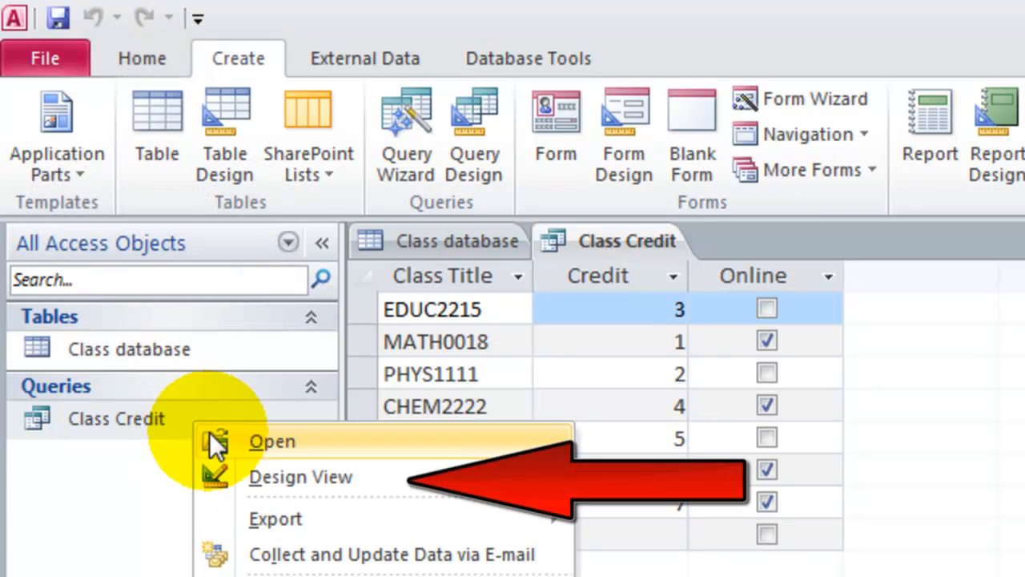
{"action": "left_click", "coordinate": [216, 475]}
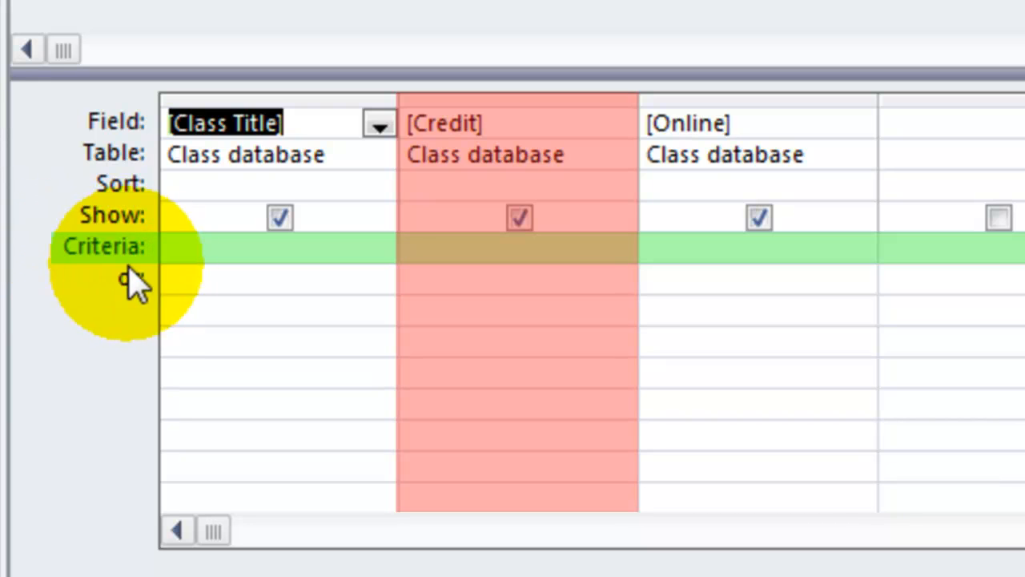
{"action": "left_click", "coordinate": [472, 256]}
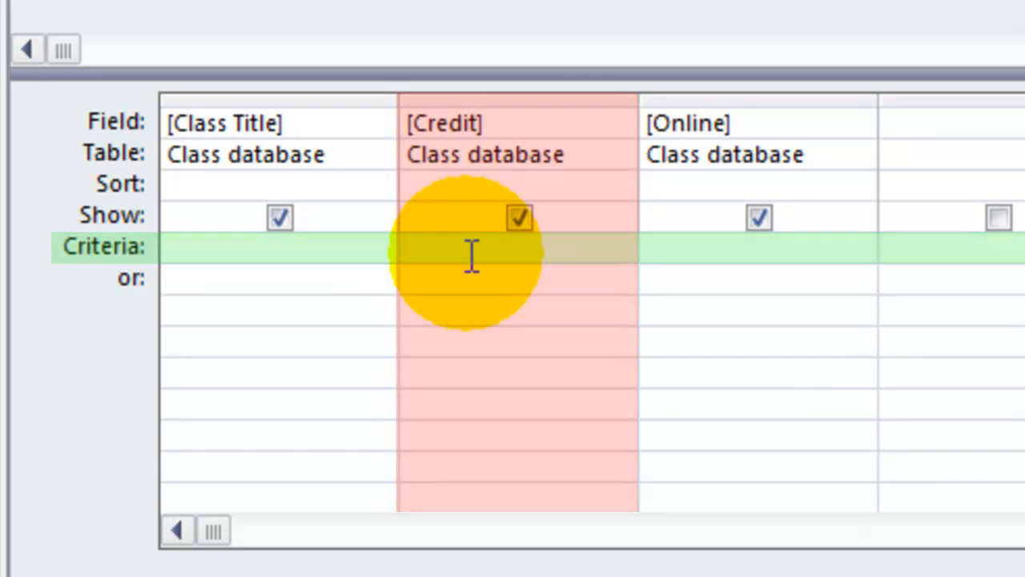
{"action": "type", "text": ">2"}
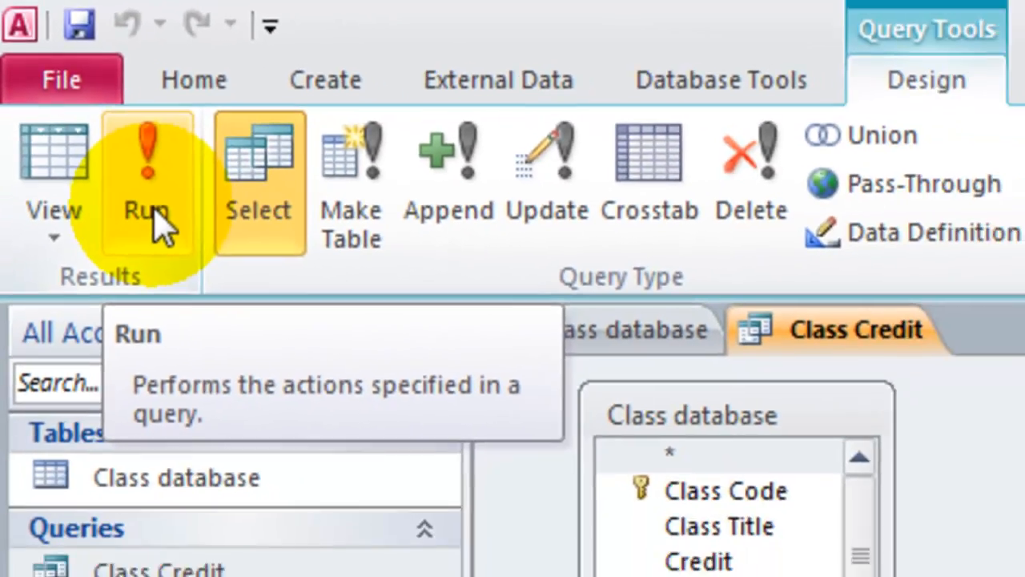
{"action": "left_click", "coordinate": [203, 280]}
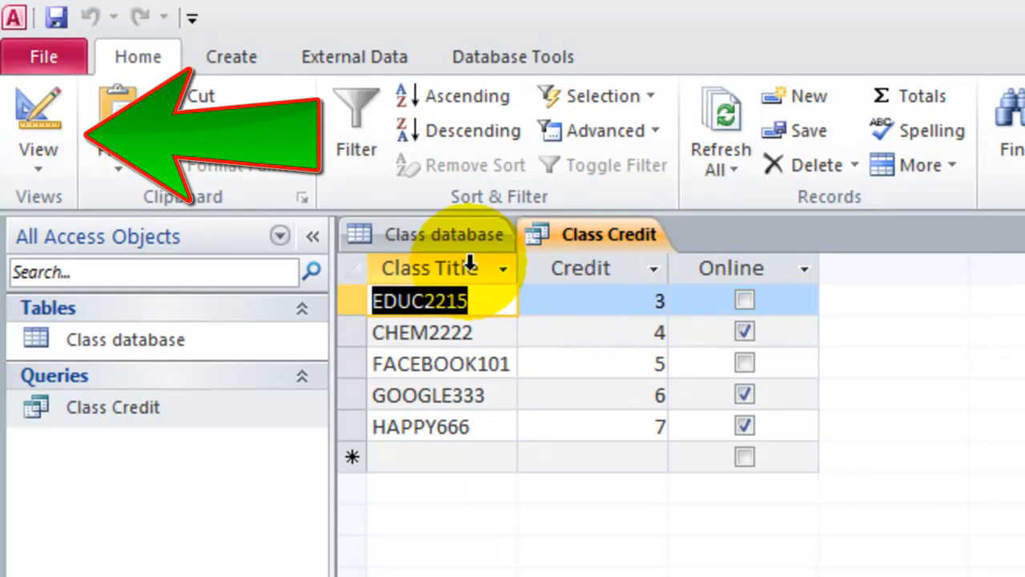
Review the Class Credit query's criteria in Design View and return to its datasheet.
{"action": "left_click", "coordinate": [50, 167]}
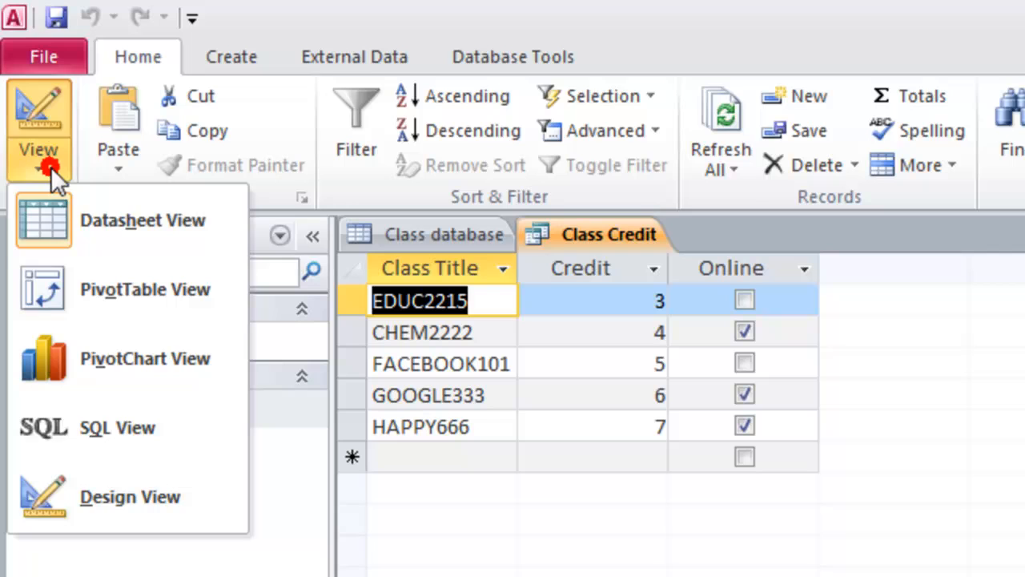
{"action": "left_click", "coordinate": [89, 493]}
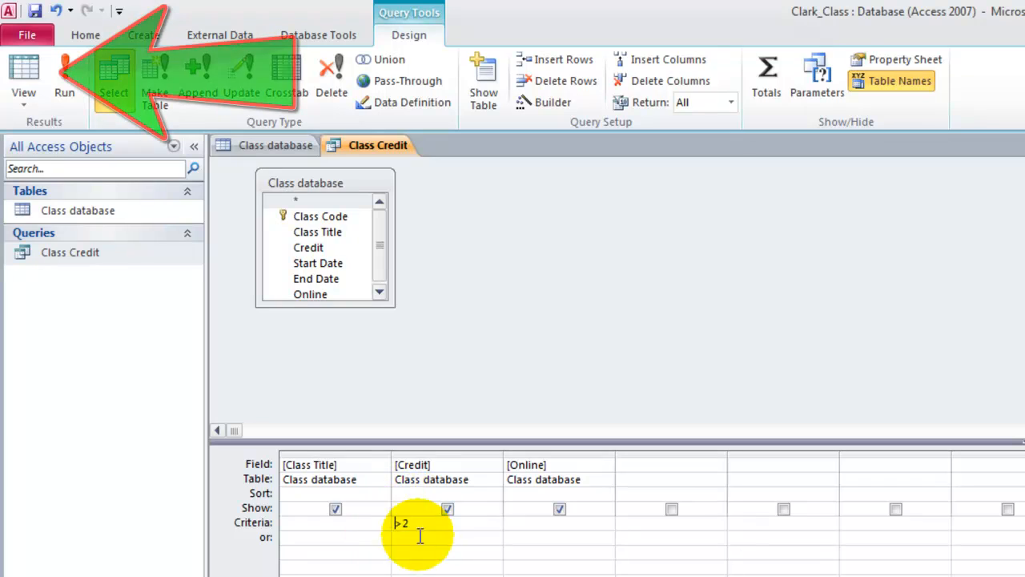
{"action": "left_click", "coordinate": [31, 77]}
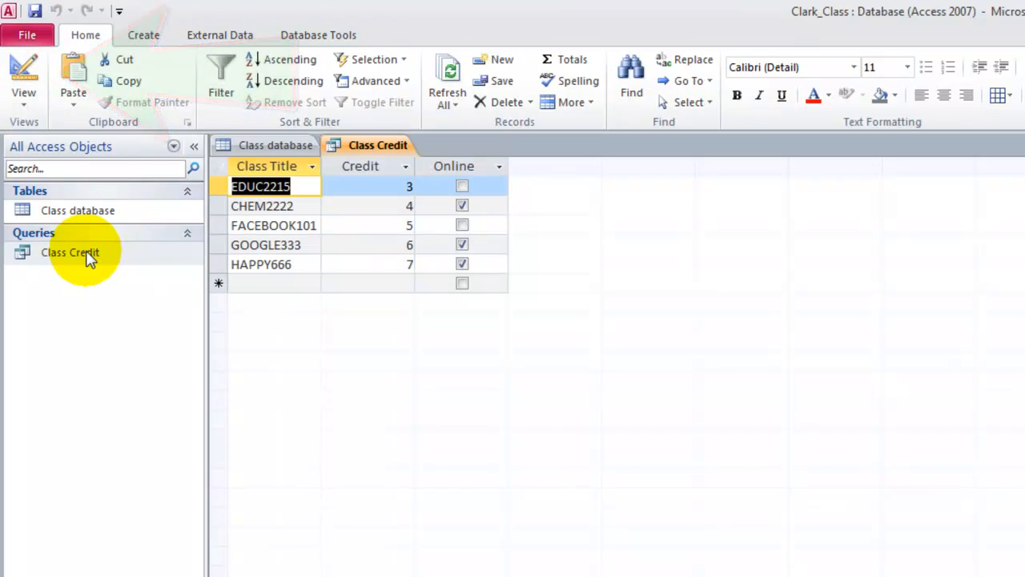